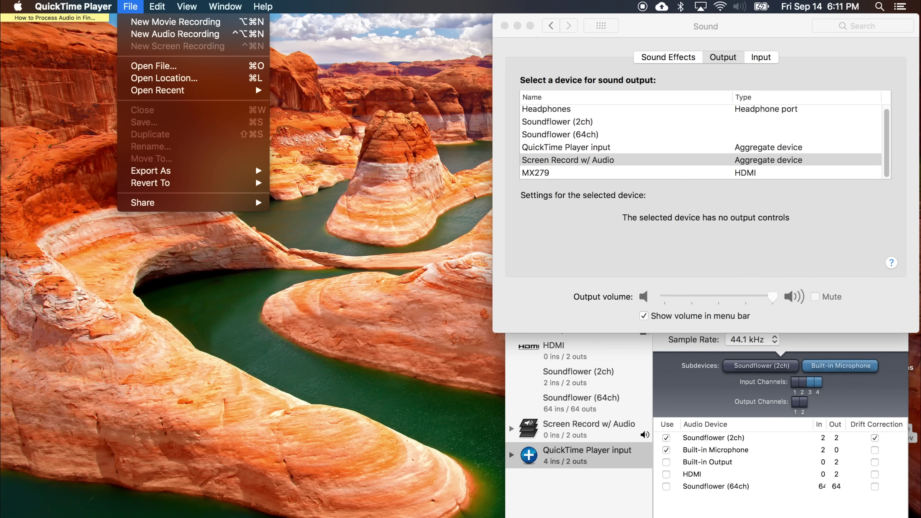
Download soundflower_2.0b2.zip from the Soundflower web page and look over the installer, licence and uninstall files in its folder
click(662, 516)
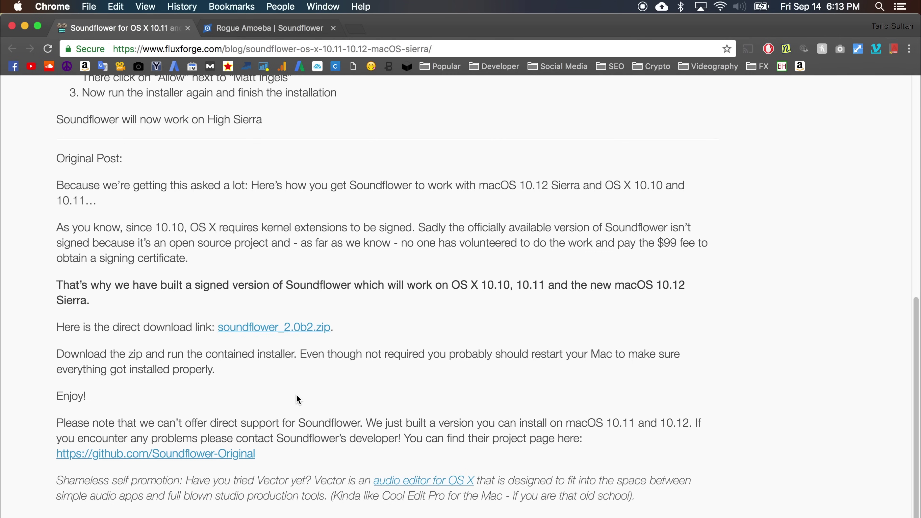
click(301, 328)
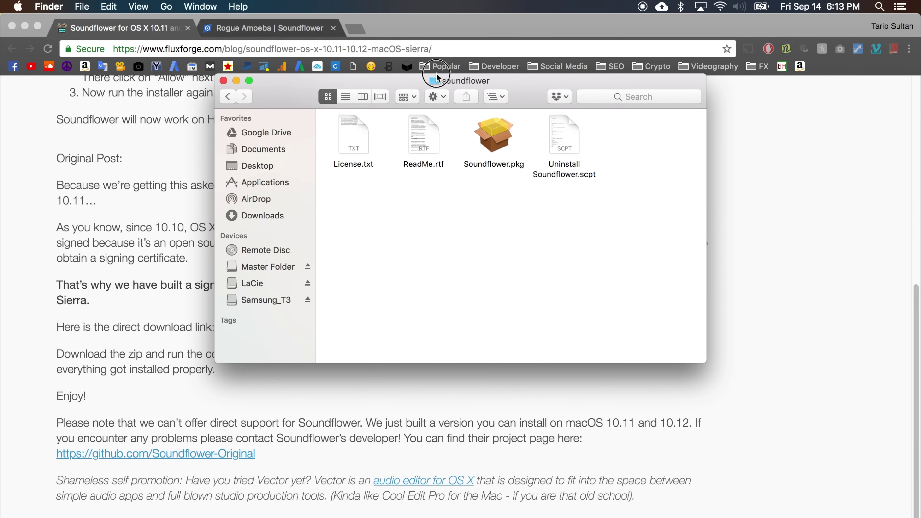
drag(411, 97, 544, 214)
click(631, 278)
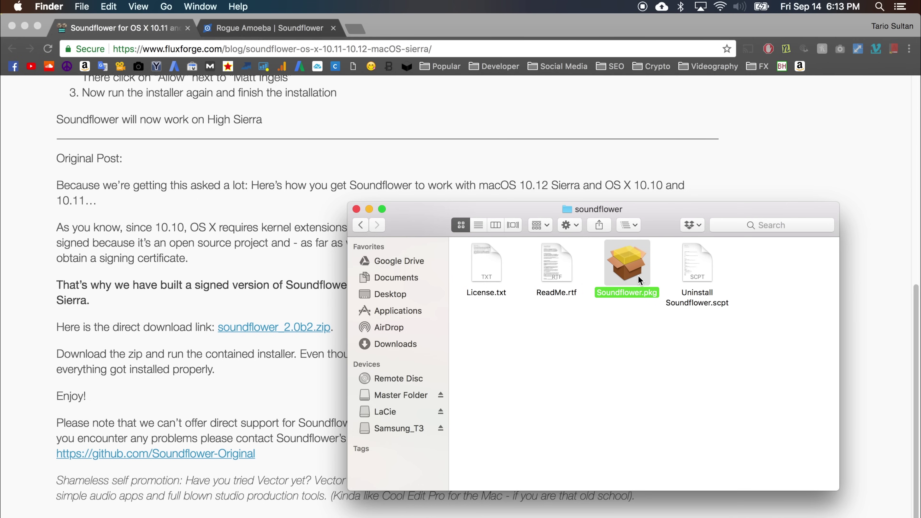
click(698, 293)
click(491, 281)
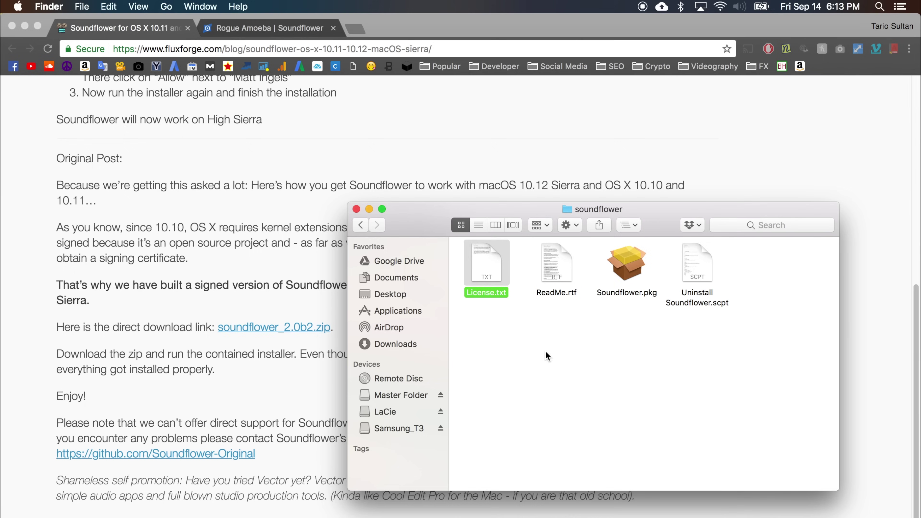
click(615, 260)
Close the Soundflower folder and browser tabs and show the Sound output devices in System Preferences
click(720, 172)
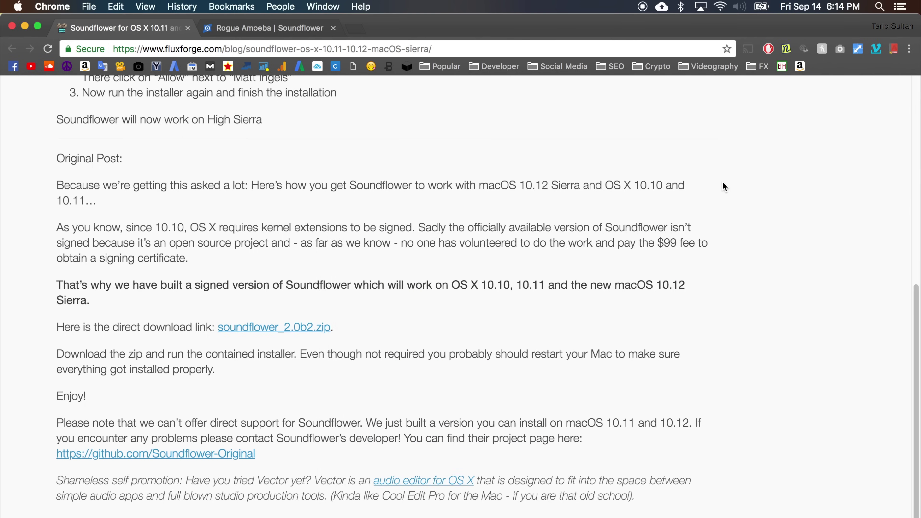
key(super+w)
key(super+w)
click(692, 41)
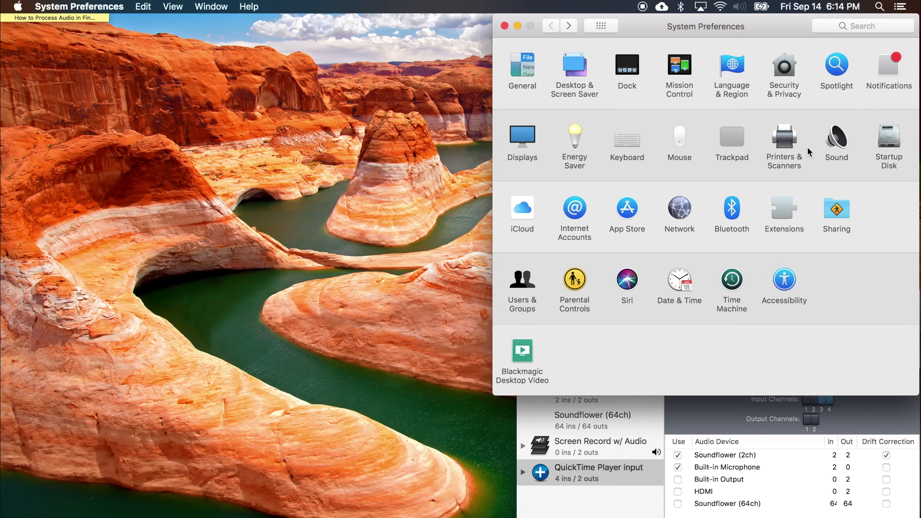
click(837, 142)
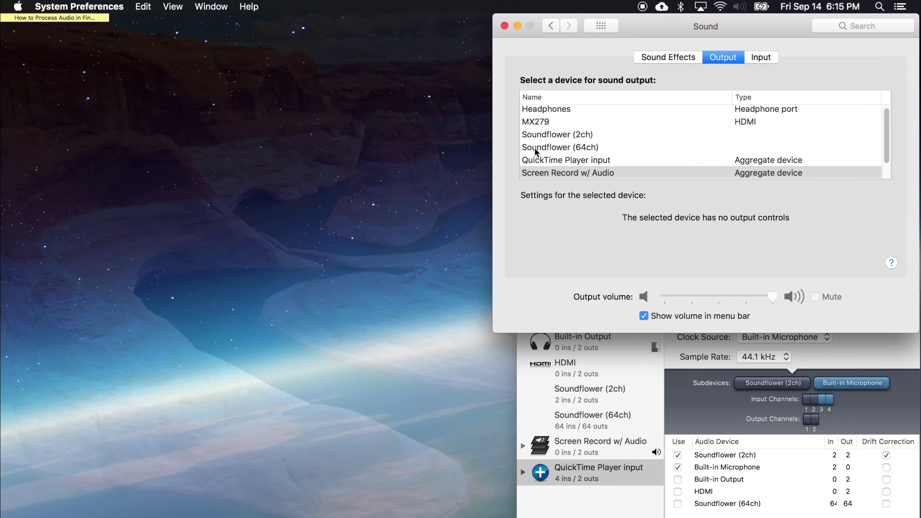
Bring up Audio MIDI Setup through a Spotlight search and move its Audio Devices window beside the Sound window
click(571, 508)
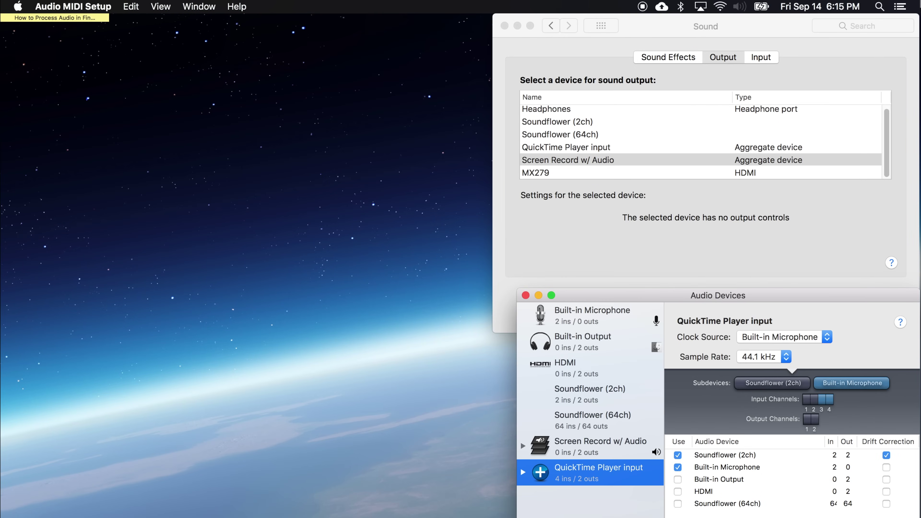
click(879, 7)
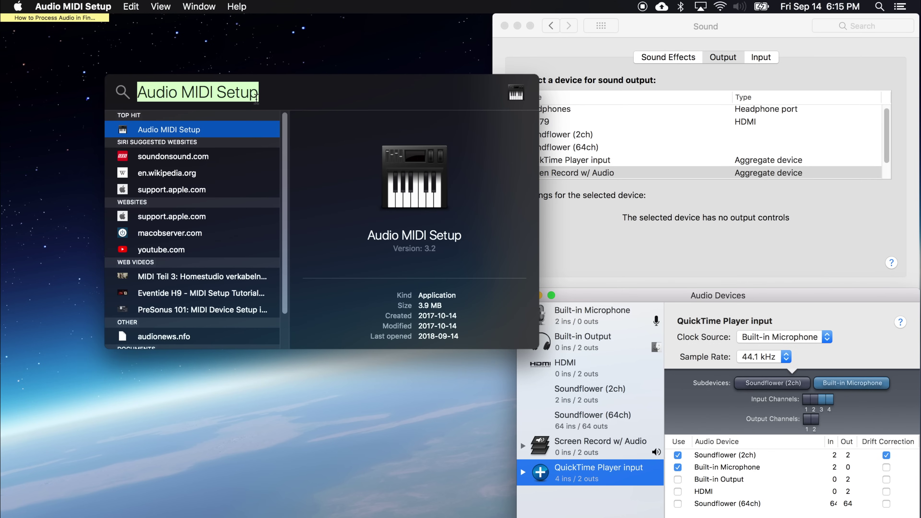
key(Return)
drag(676, 297, 245, 4)
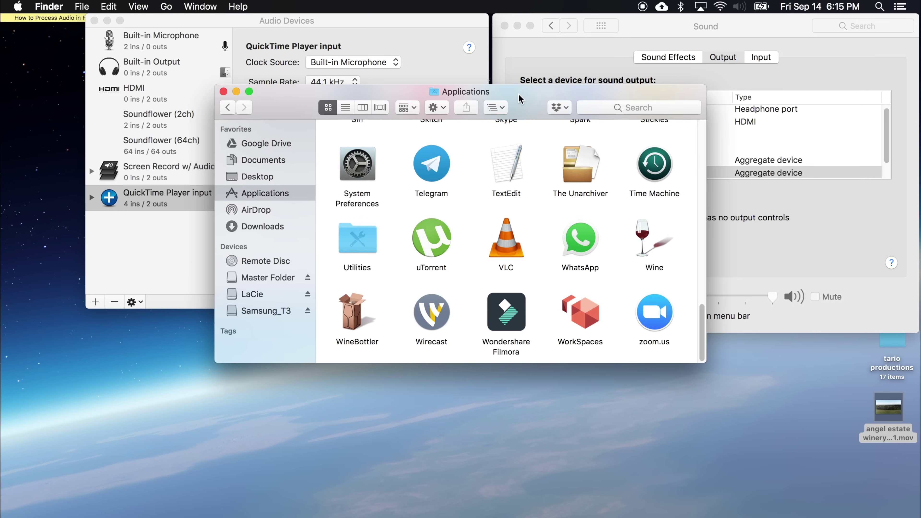
Locate Audio MIDI Setup in the Utilities folder inside Applications, and close the Finder window
drag(519, 95, 598, 264)
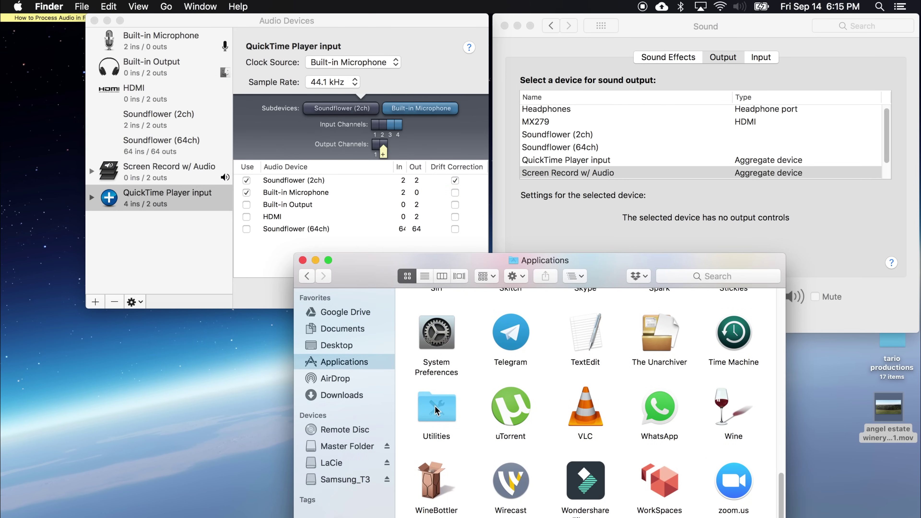
double_click(439, 437)
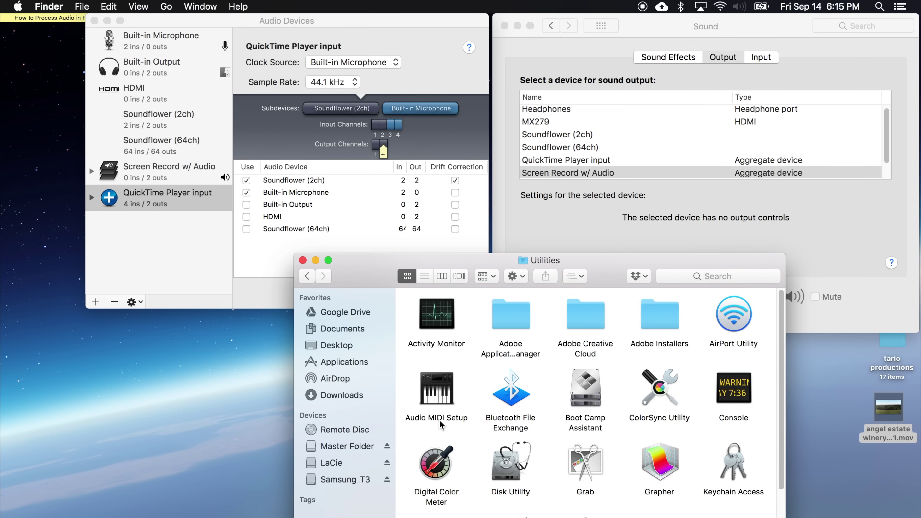
click(426, 400)
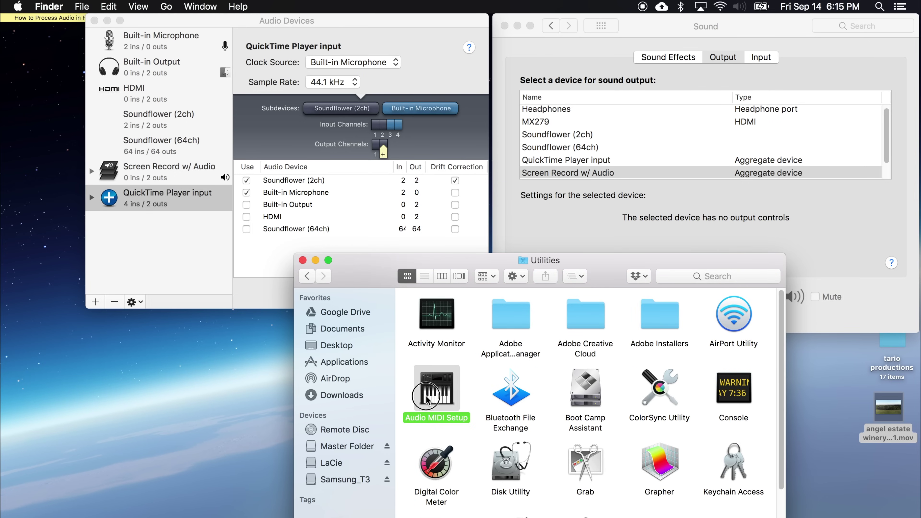
key(super+w)
Examine the option for creating an aggregate device and the name and clock source choices of the QuickTime Player input device
click(145, 240)
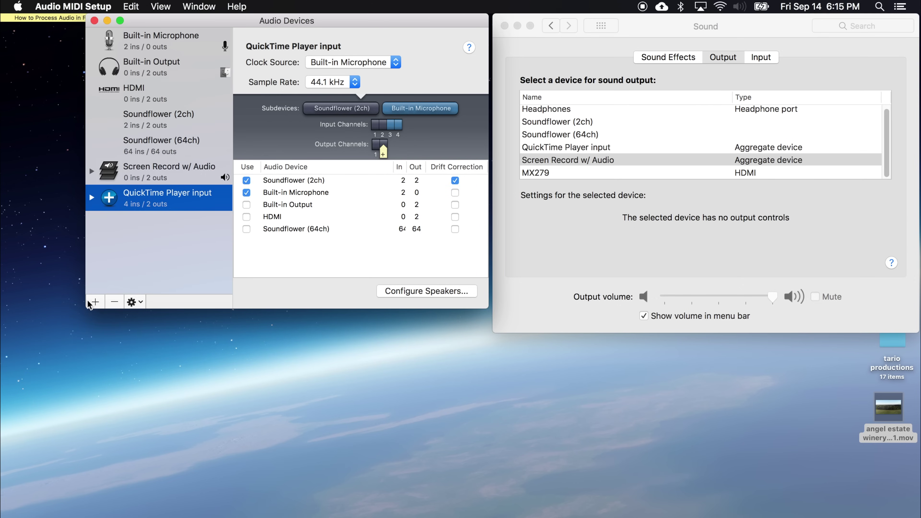
click(96, 302)
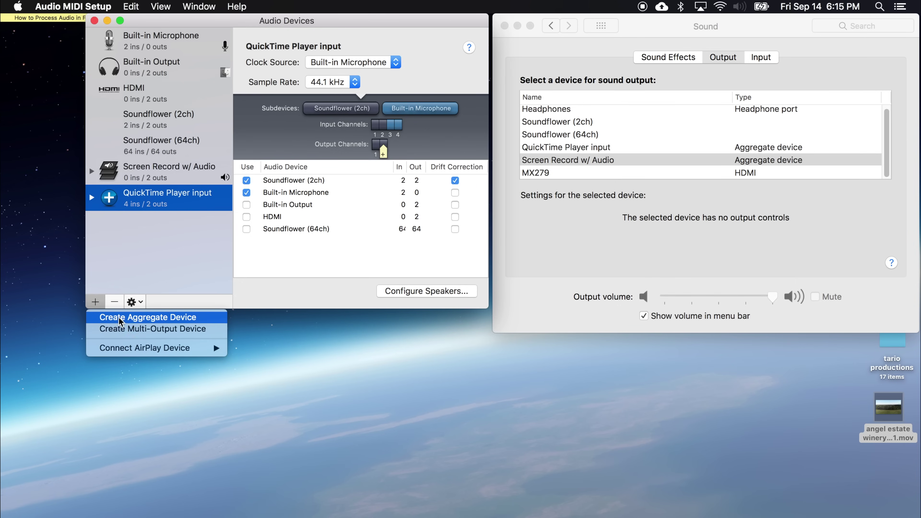
click(118, 317)
double_click(142, 193)
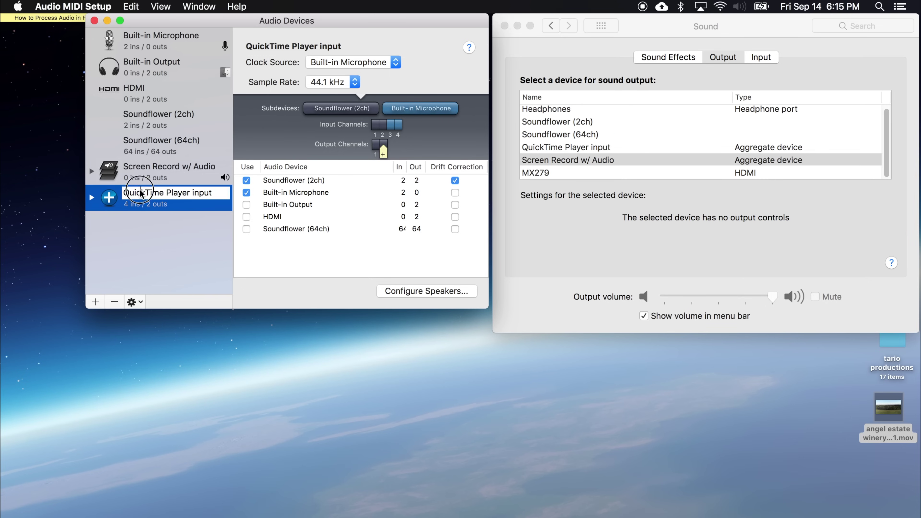
drag(123, 193, 231, 192)
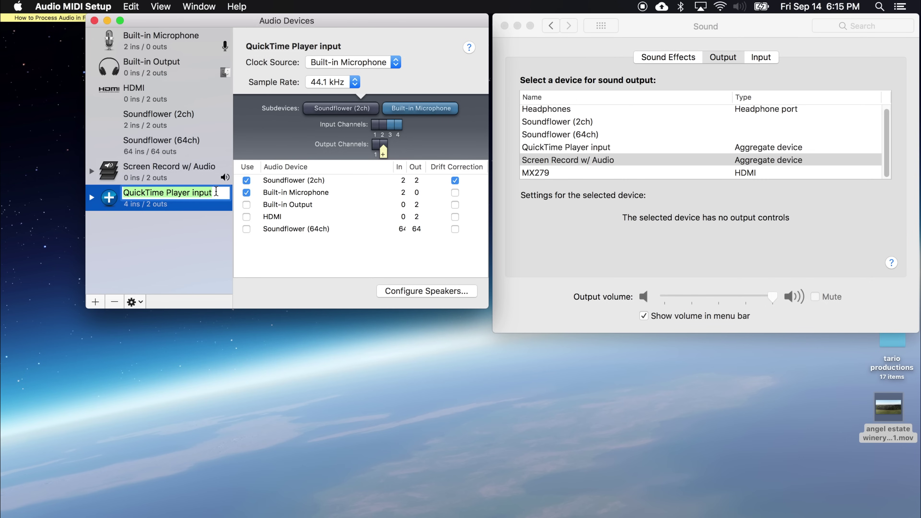
click(188, 249)
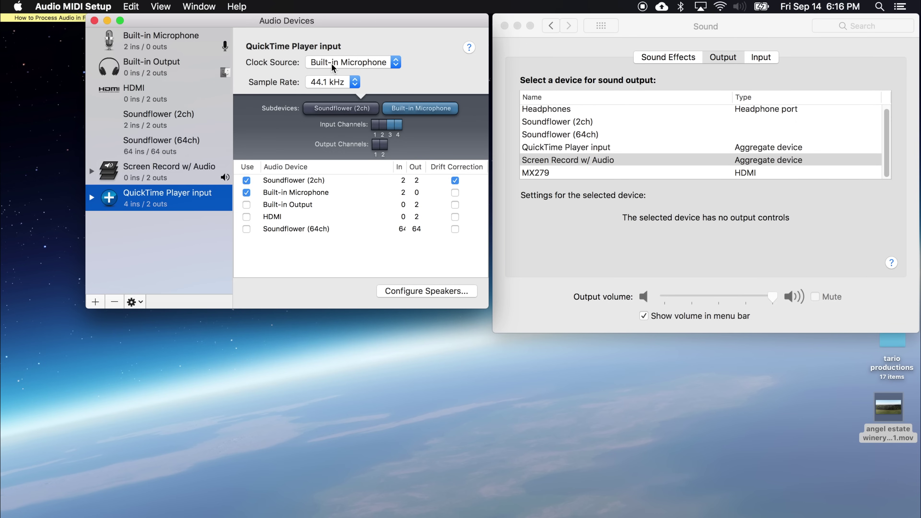
click(345, 65)
click(438, 75)
Examine the option for creating a multi-output device and the Screen Record w/ Audio settings, and close the Audio Devices window
click(96, 301)
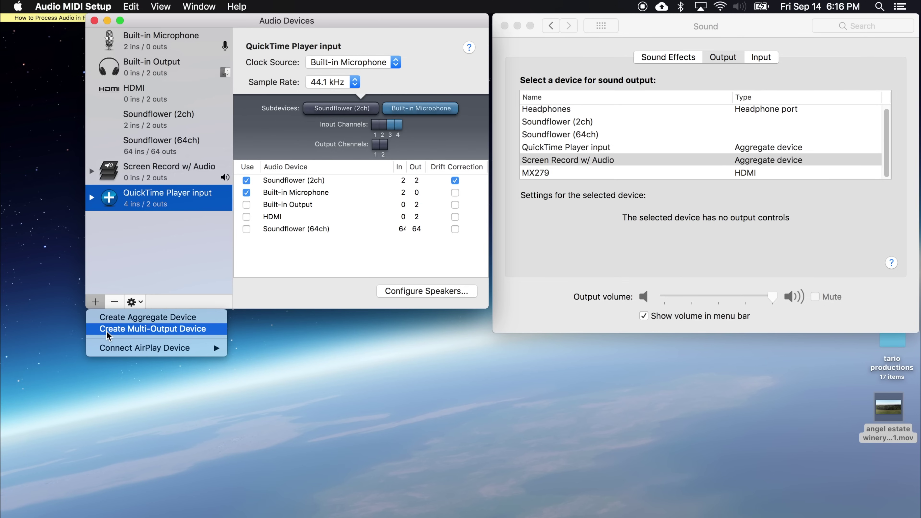
click(104, 173)
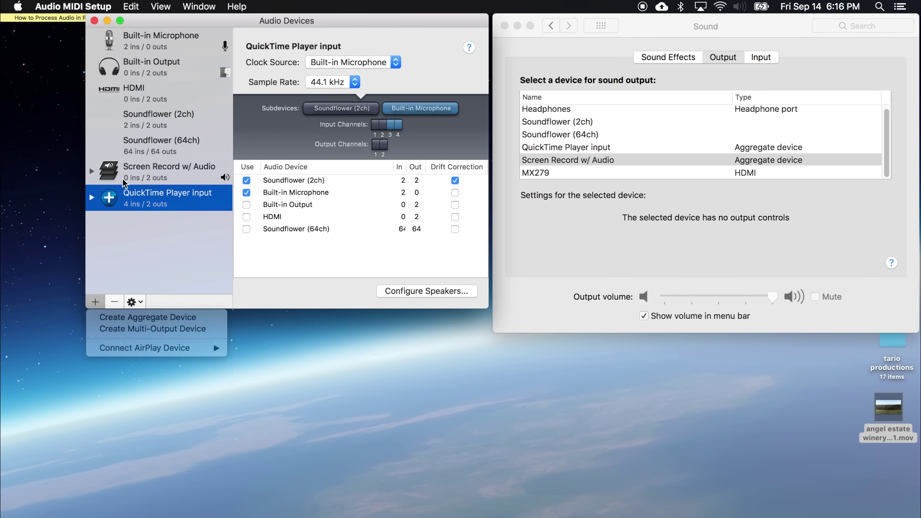
click(104, 172)
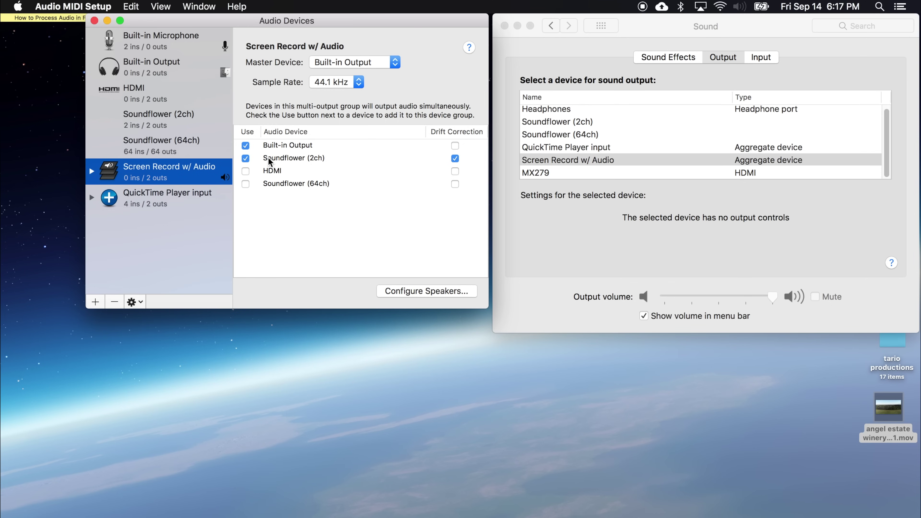
click(177, 201)
click(178, 176)
click(95, 21)
Return to the Sound output settings in System Preferences and choose Screen Record w/ Audio as the output device
click(639, 36)
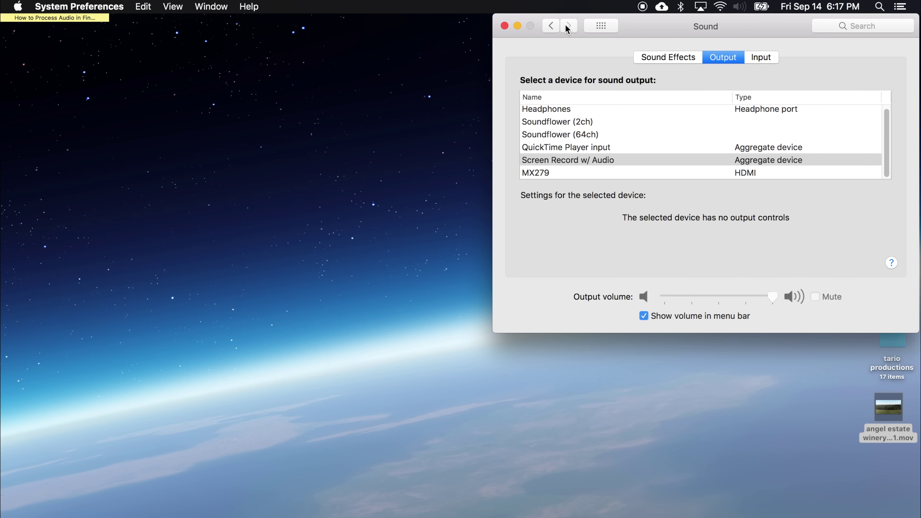
click(551, 26)
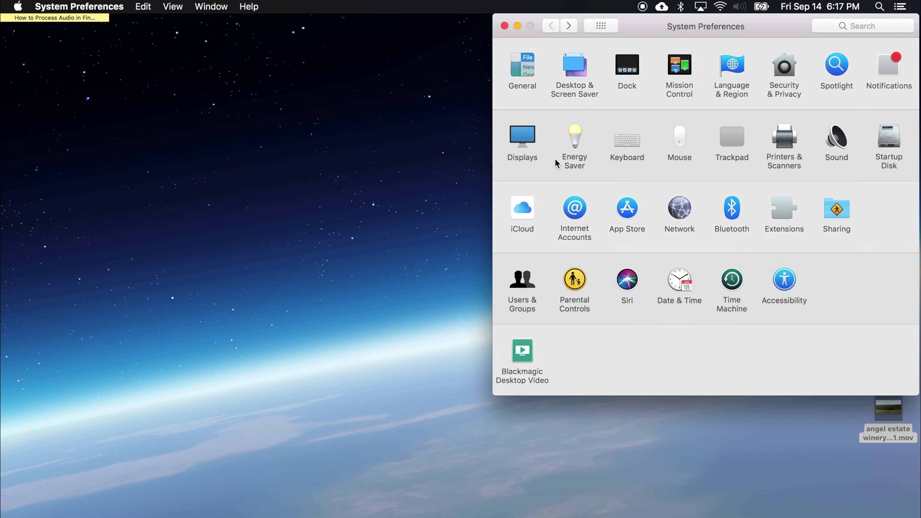
click(831, 145)
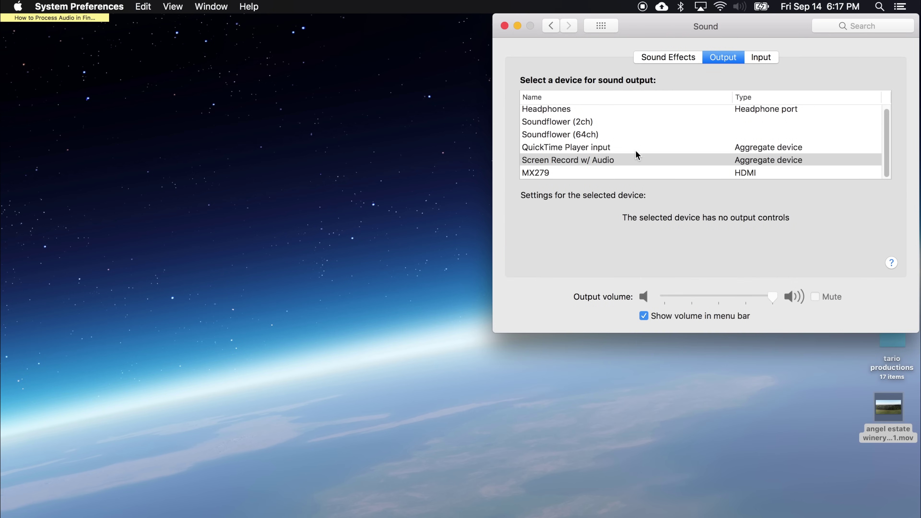
click(534, 160)
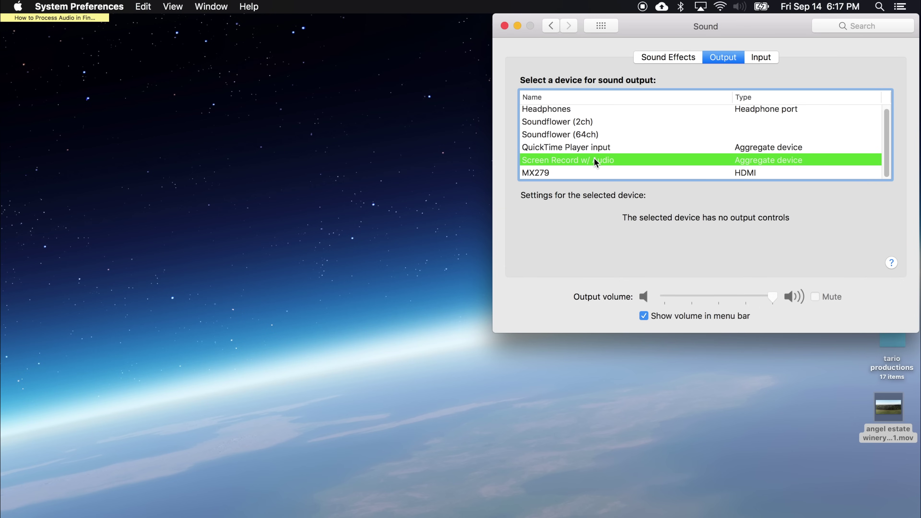
scroll(551, 163, up, 1)
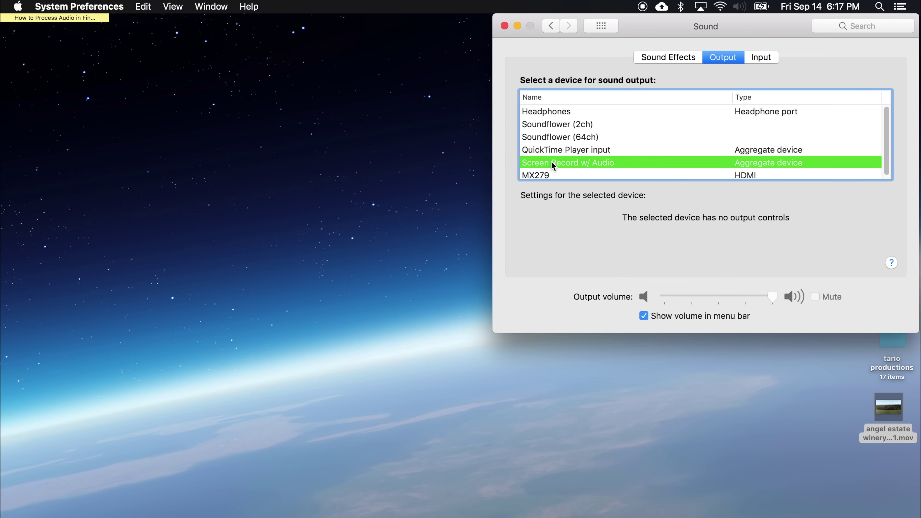
click(552, 111)
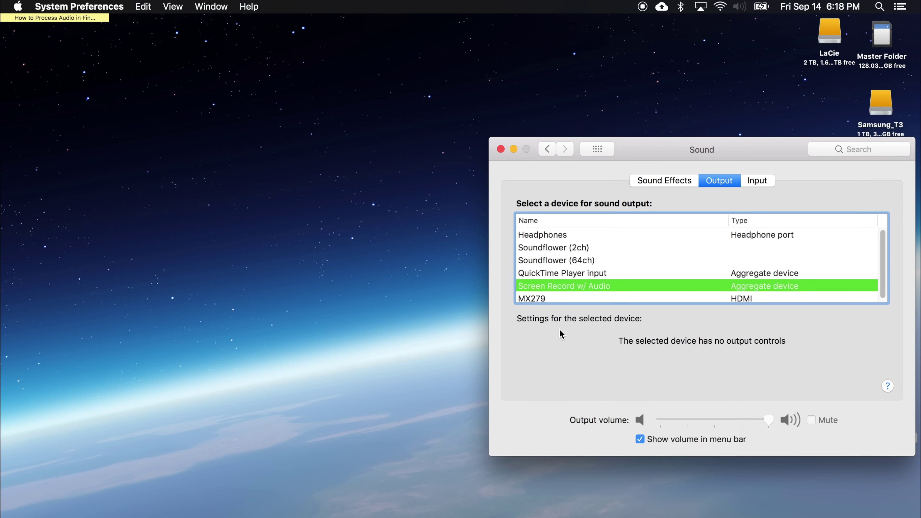
Launch QuickTime Player with a Spotlight search for "quick" and open a new audio recording window
key(super+space)
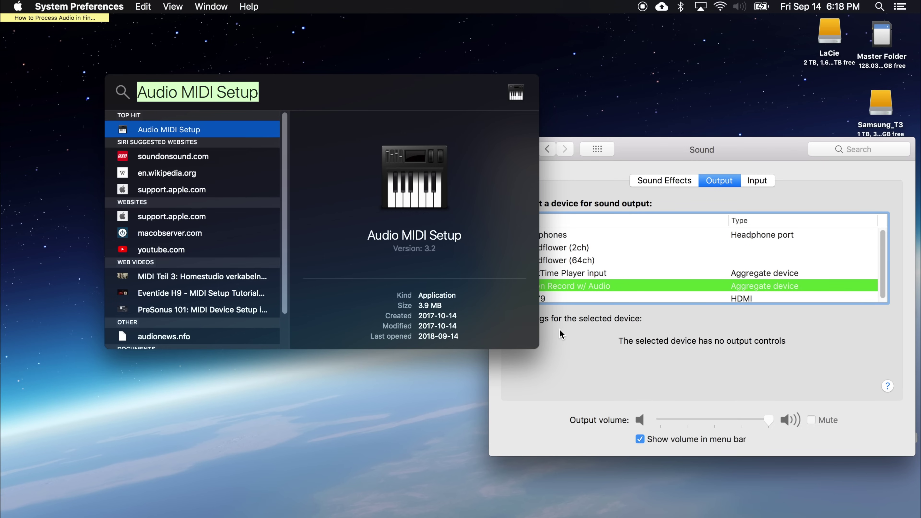
text(quick)
key(Return)
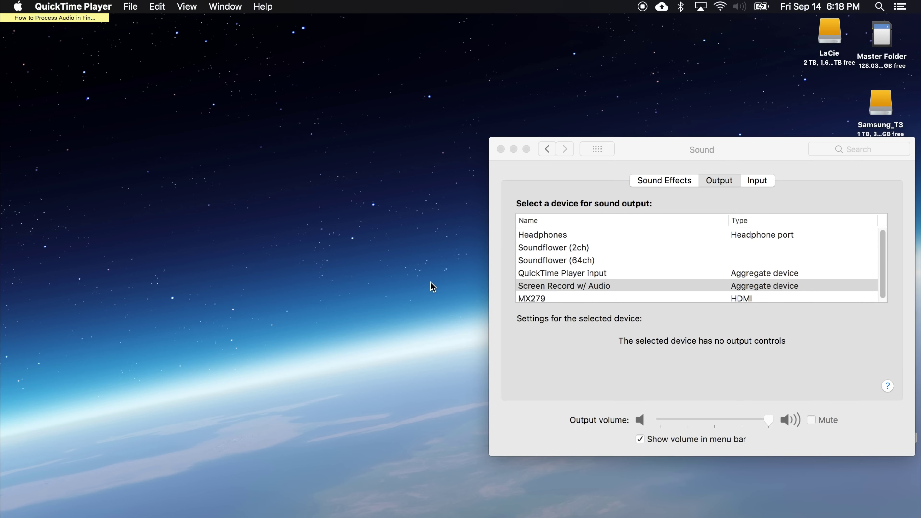
click(157, 6)
mouse_move(130, 6)
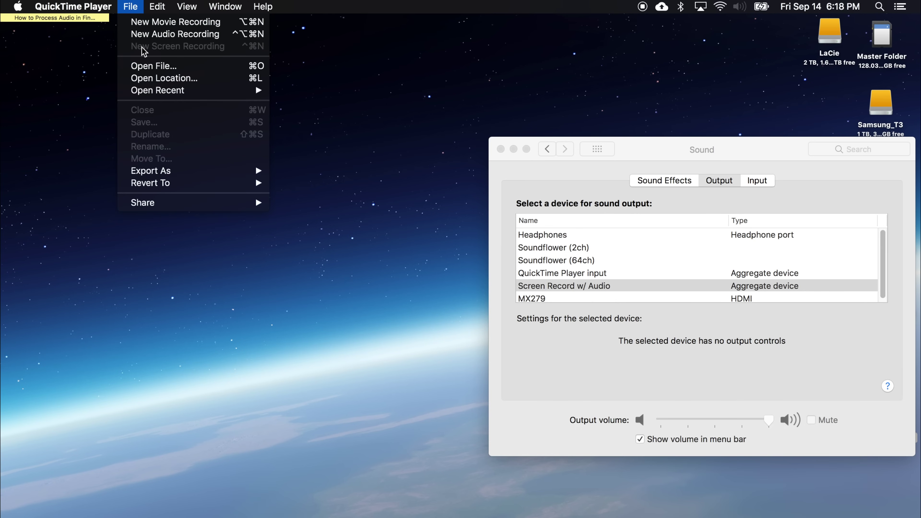
click(131, 6)
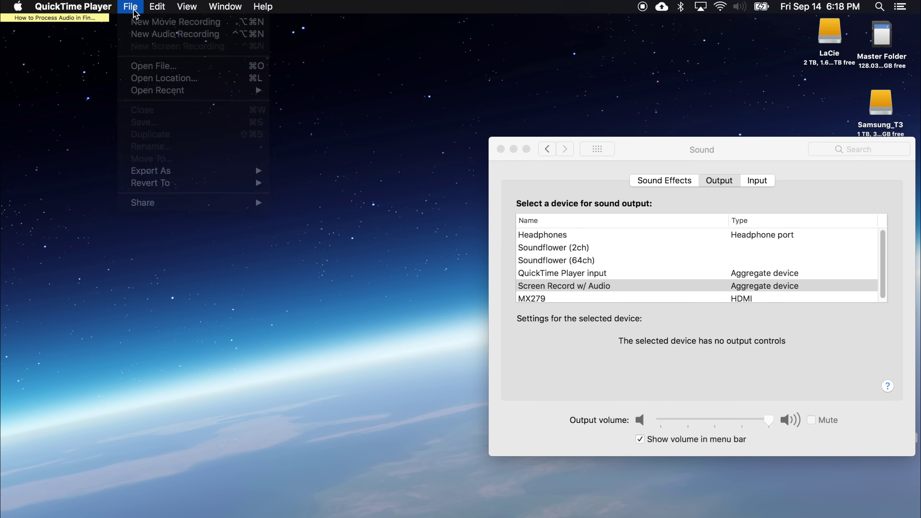
click(131, 6)
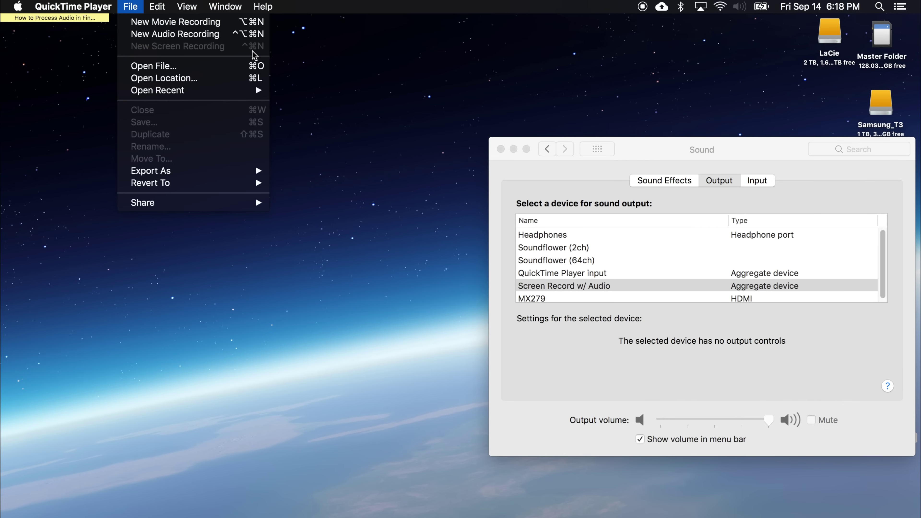
click(146, 36)
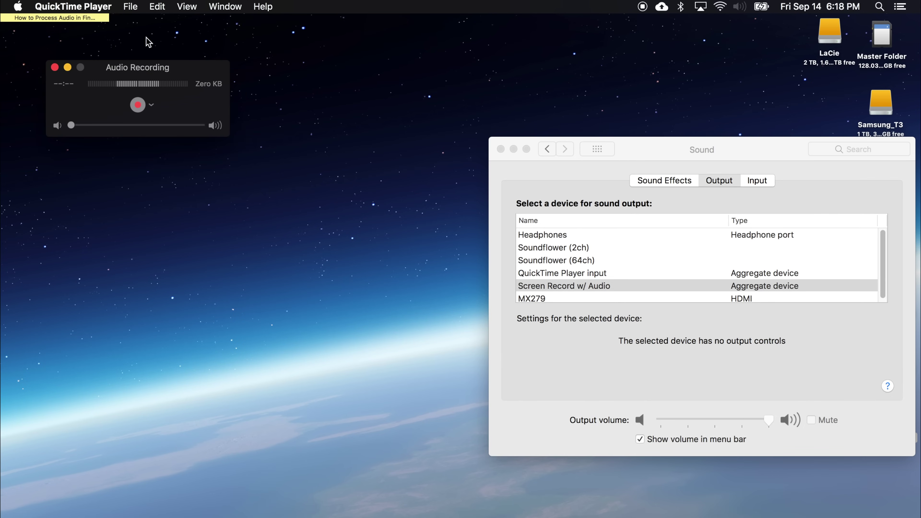
click(131, 6)
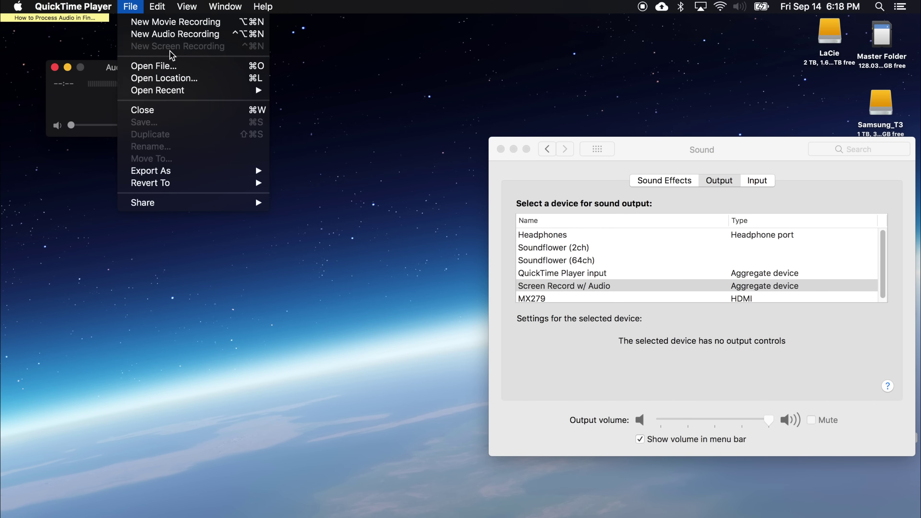
click(108, 74)
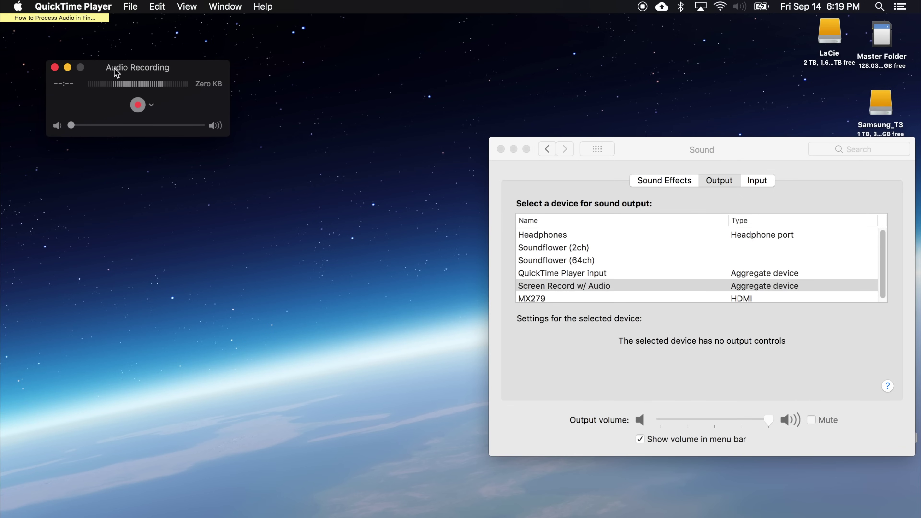
Choose quick time play input as the microphone for the new audio recording and recheck the microphone and quality options
click(132, 7)
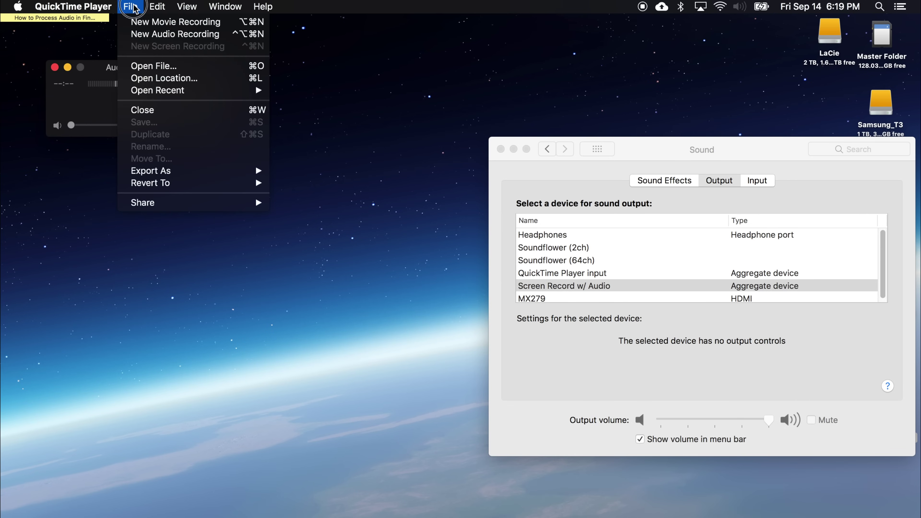
click(138, 52)
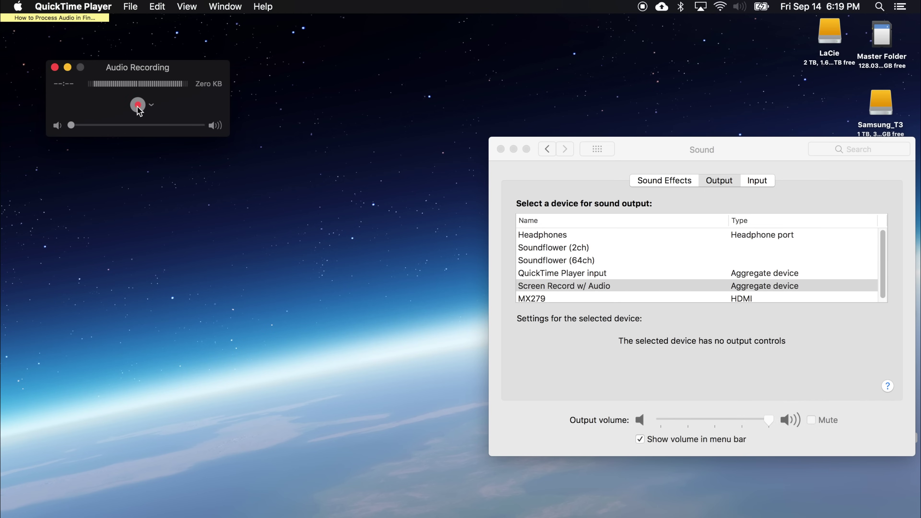
click(151, 106)
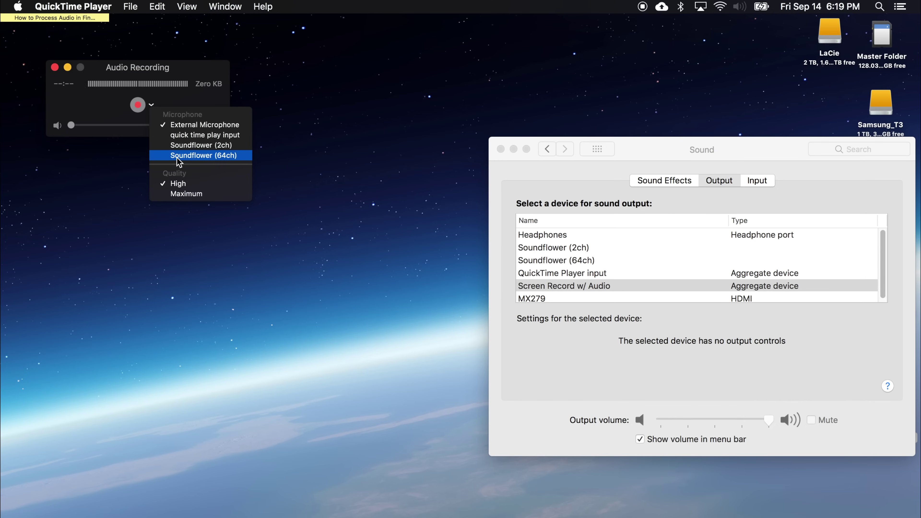
click(228, 138)
click(151, 105)
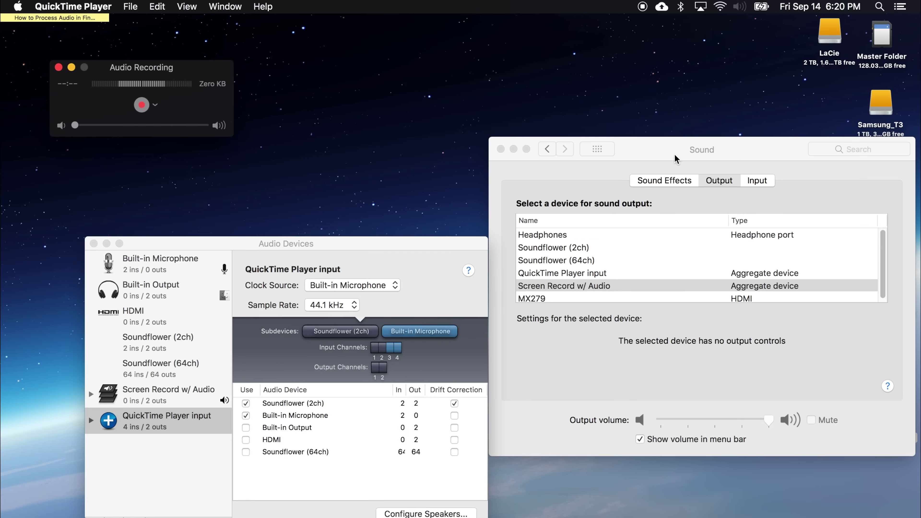
Close the Audio Devices window and return to QuickTime Player's Audio Recording window
click(675, 159)
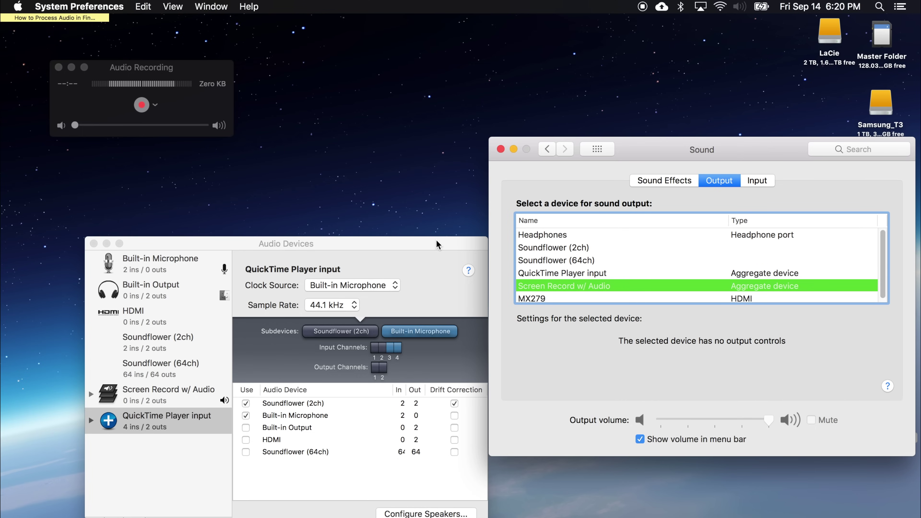
click(93, 243)
click(95, 105)
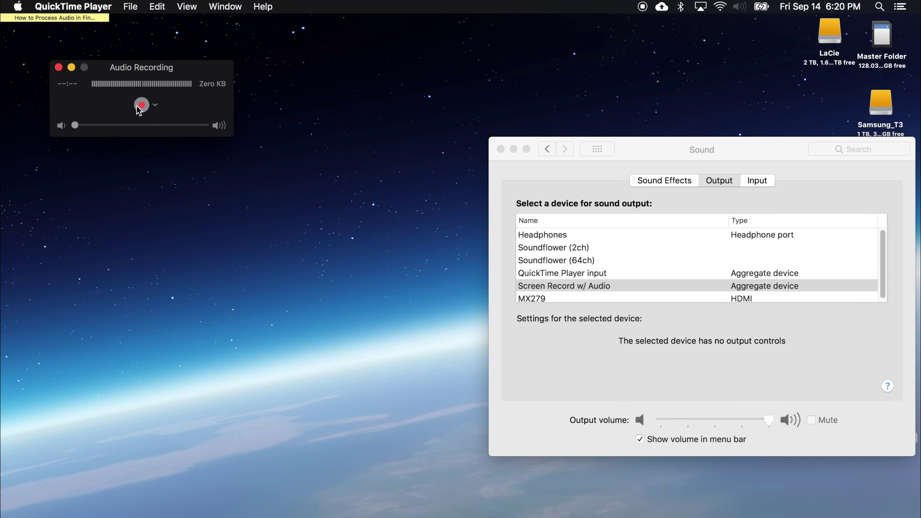